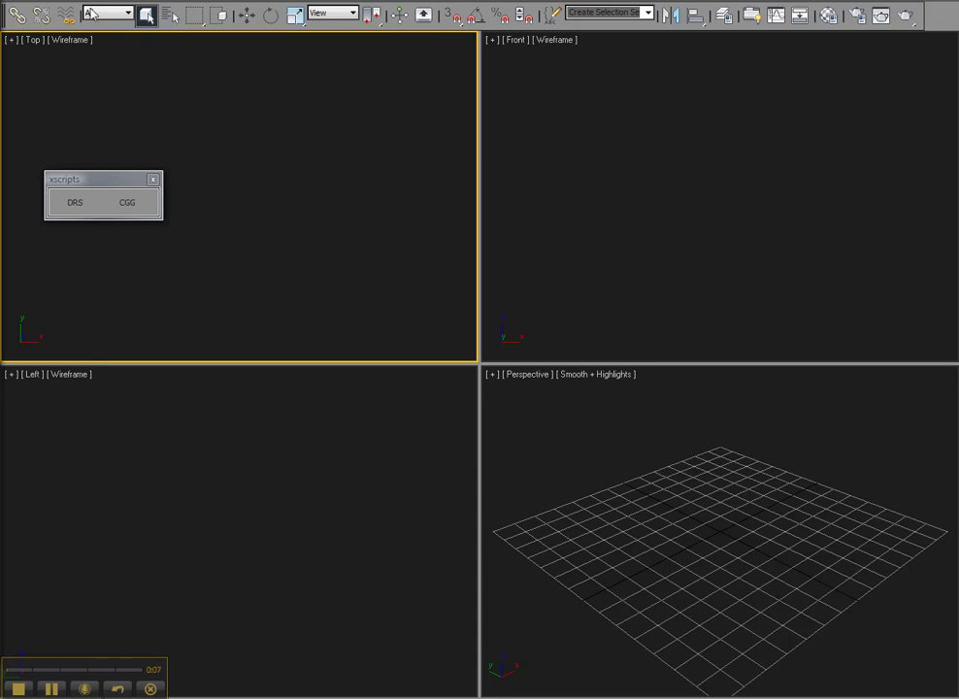
# Open the recent scene file ceiling grid test01.max and look over its three flat shapes in the perspective and top views
pyautogui.click(48, 0)
pyautogui.moveTo(88, 59)
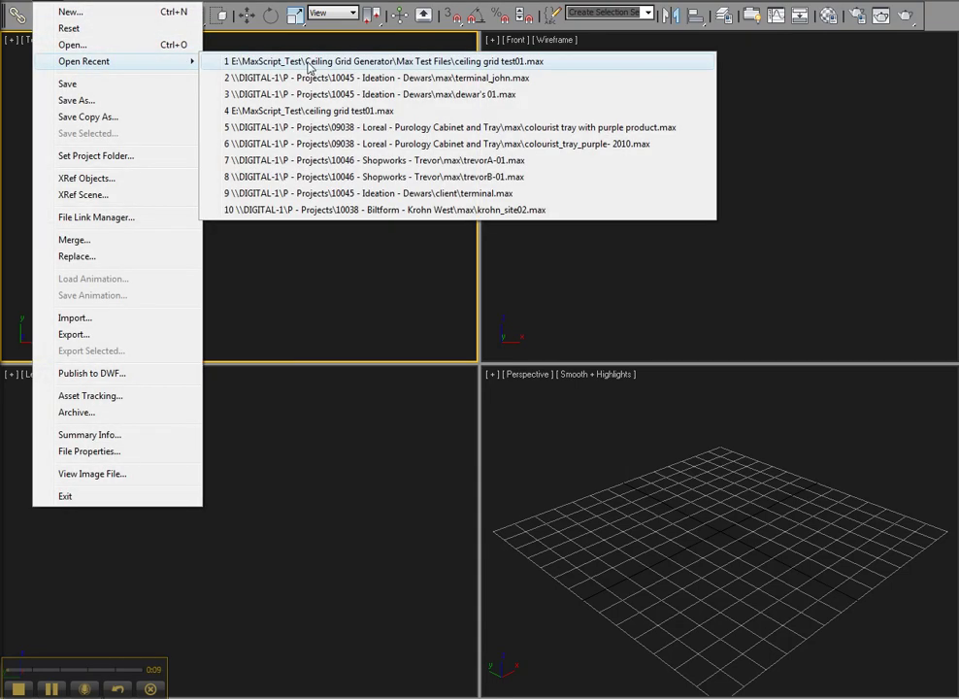
pyautogui.click(309, 62)
pyautogui.moveTo(512, 296); pyautogui.dragTo(459, 325, button='middle')
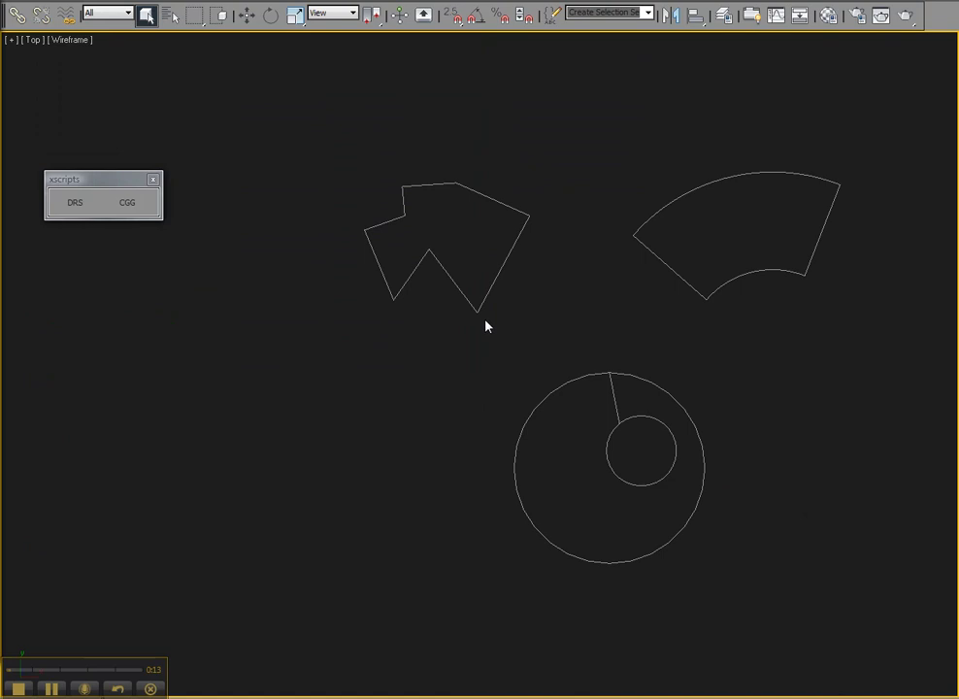
pyautogui.hotkey('alt', 'w')
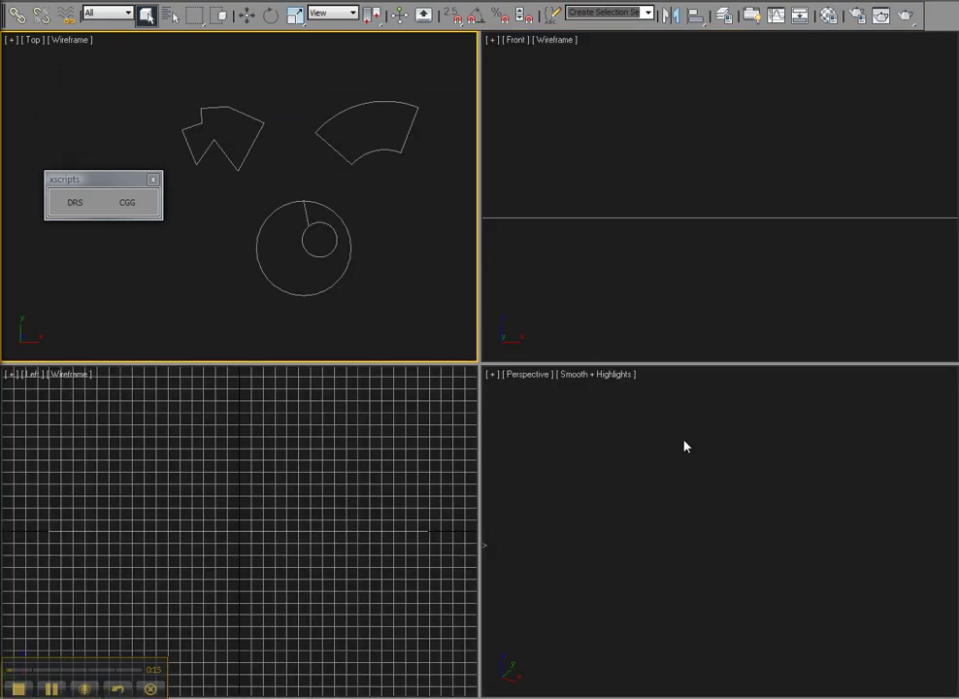
pyautogui.click(684, 446)
pyautogui.press('z')
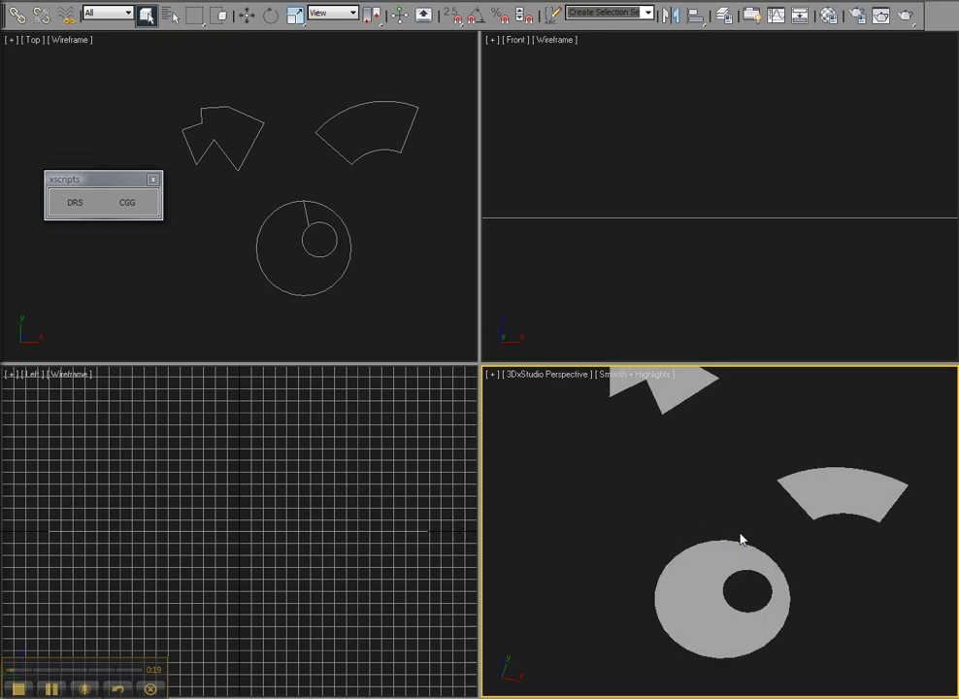
pyautogui.click(378, 285)
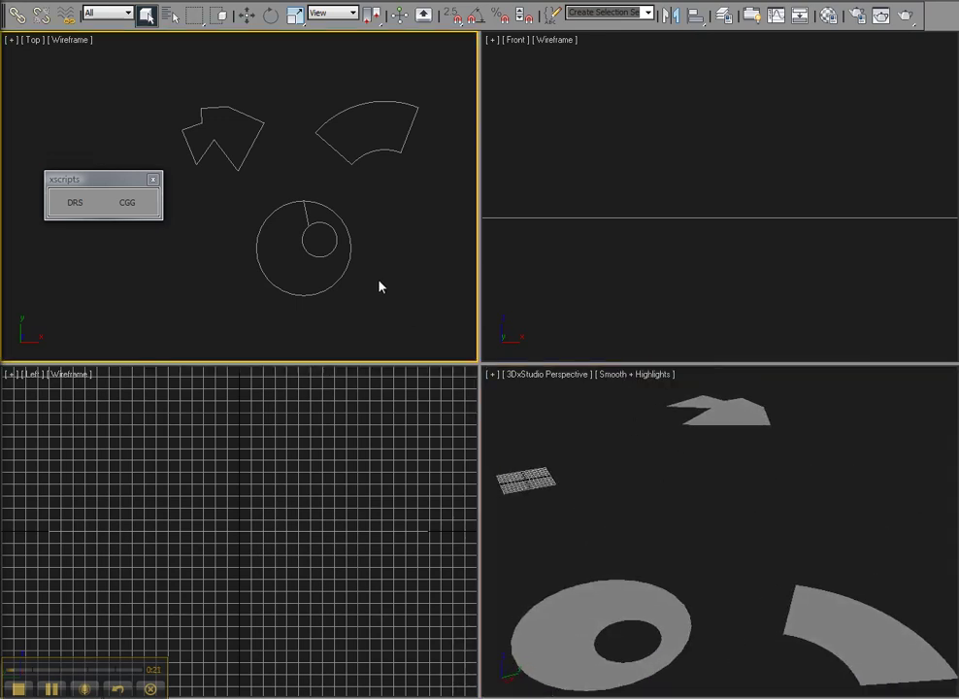
pyautogui.hotkey('alt', 'w')
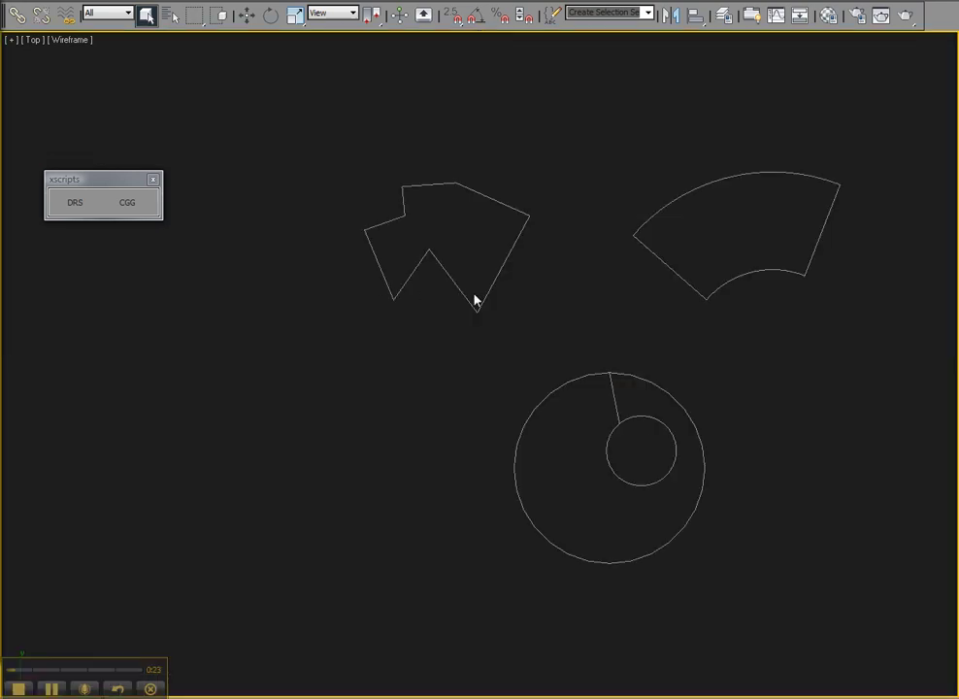
# Launch the Ceiling Grid Generator script and read through its instructions
pyautogui.click(130, 208)
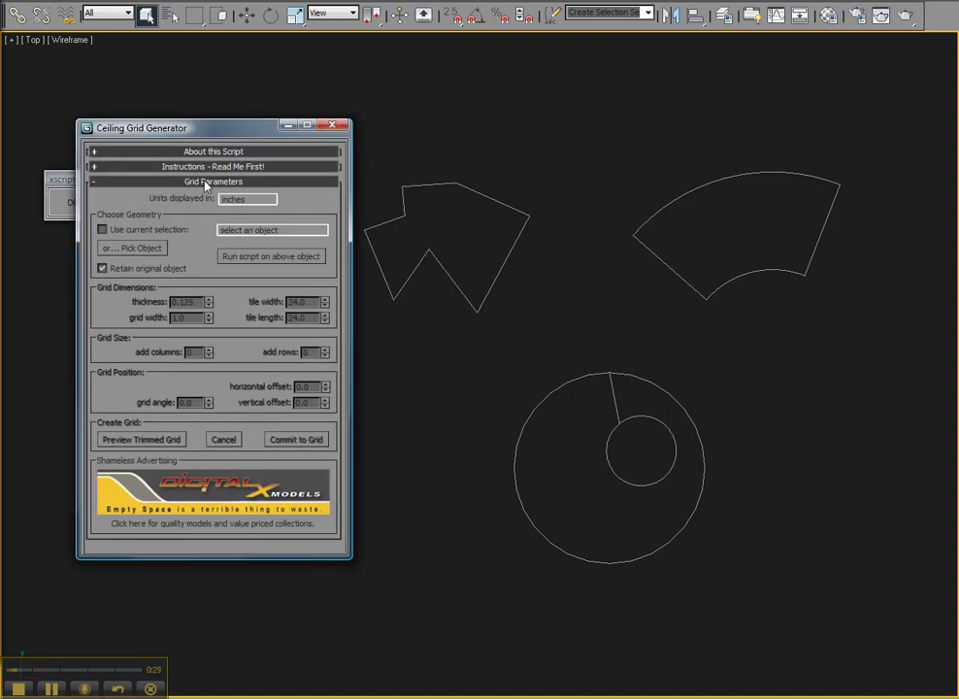
pyautogui.click(206, 167)
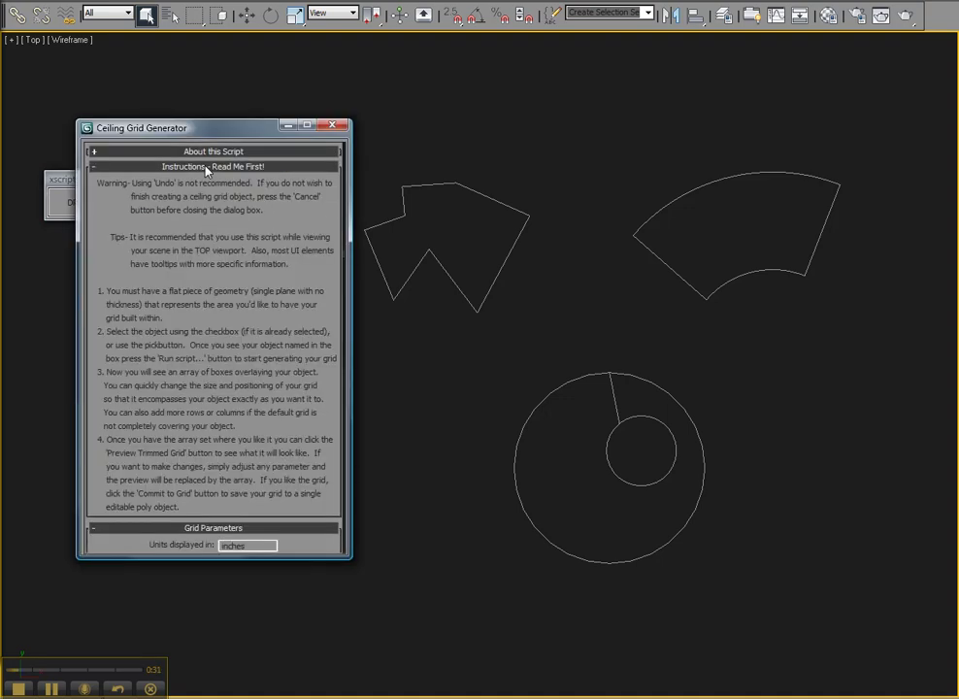
pyautogui.click(206, 168)
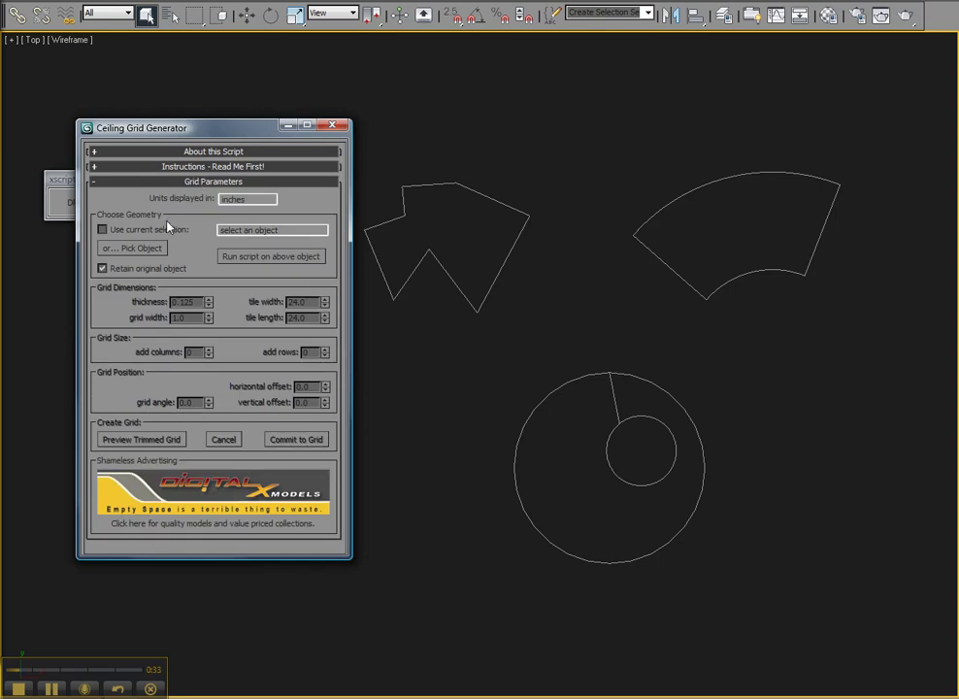
# Use the angular polygon shape 01 as the current selection and run the grid script on it
pyautogui.click(437, 265)
pyautogui.moveTo(437, 264); pyautogui.dragTo(495, 270, button='middle')
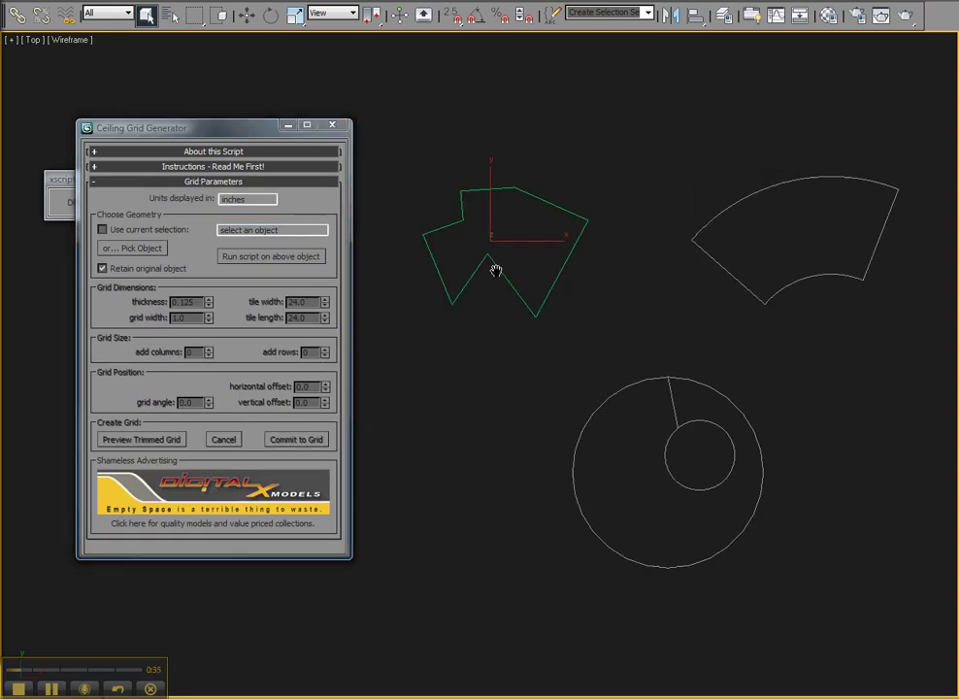
pyautogui.click(103, 230)
pyautogui.click(276, 256)
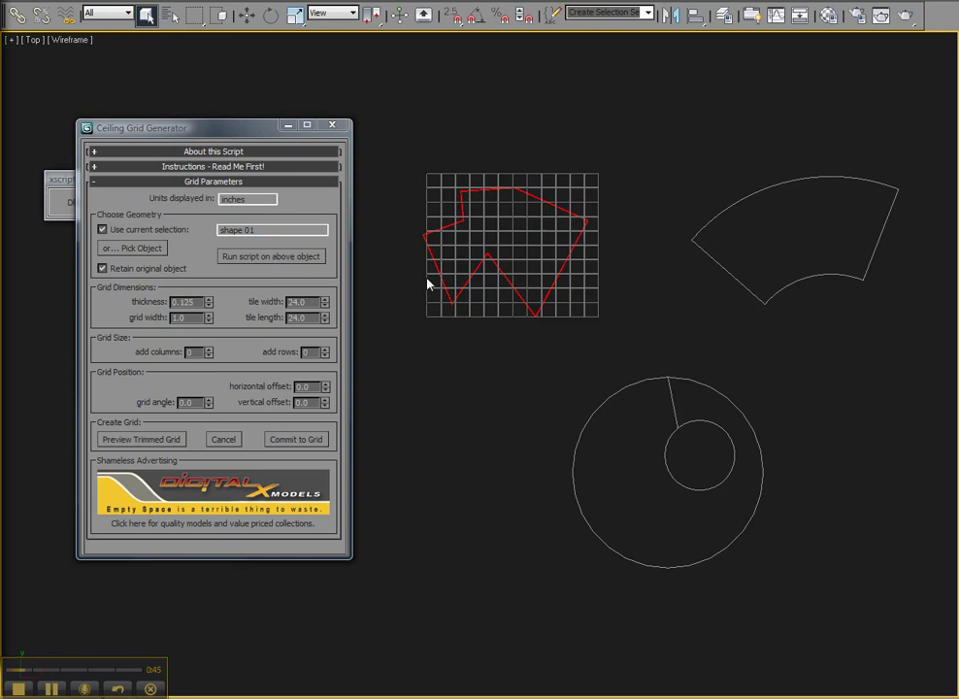
# Set the tile width of the ceiling grid over shape 01 to 48 inches
pyautogui.moveTo(428, 282); pyautogui.dragTo(550, 368, button='middle')
pyautogui.scroll(5, 544, 306)
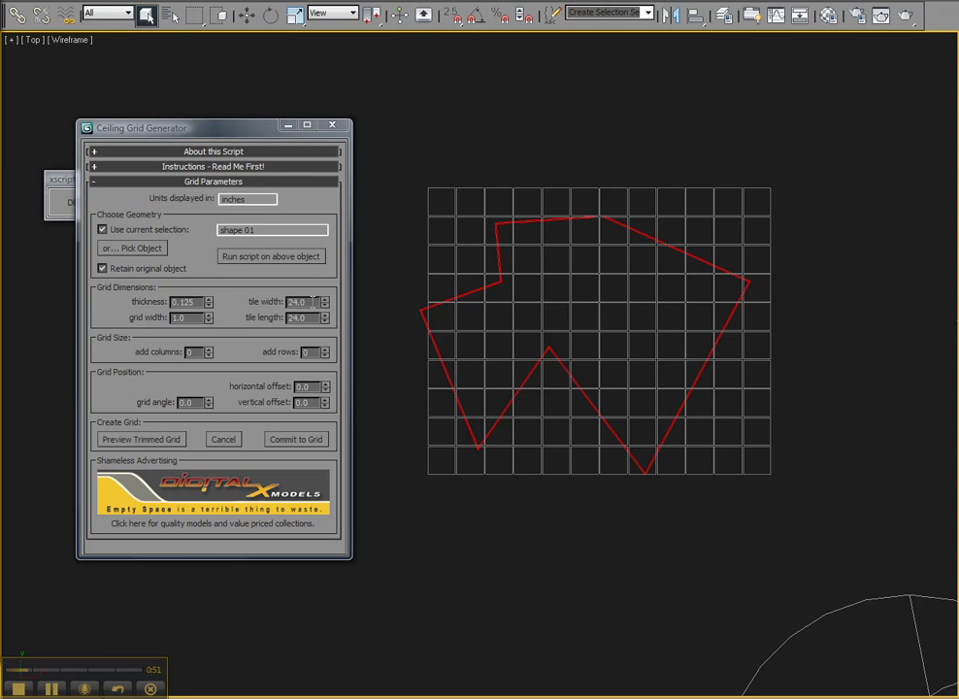
pyautogui.doubleClick(309, 302)
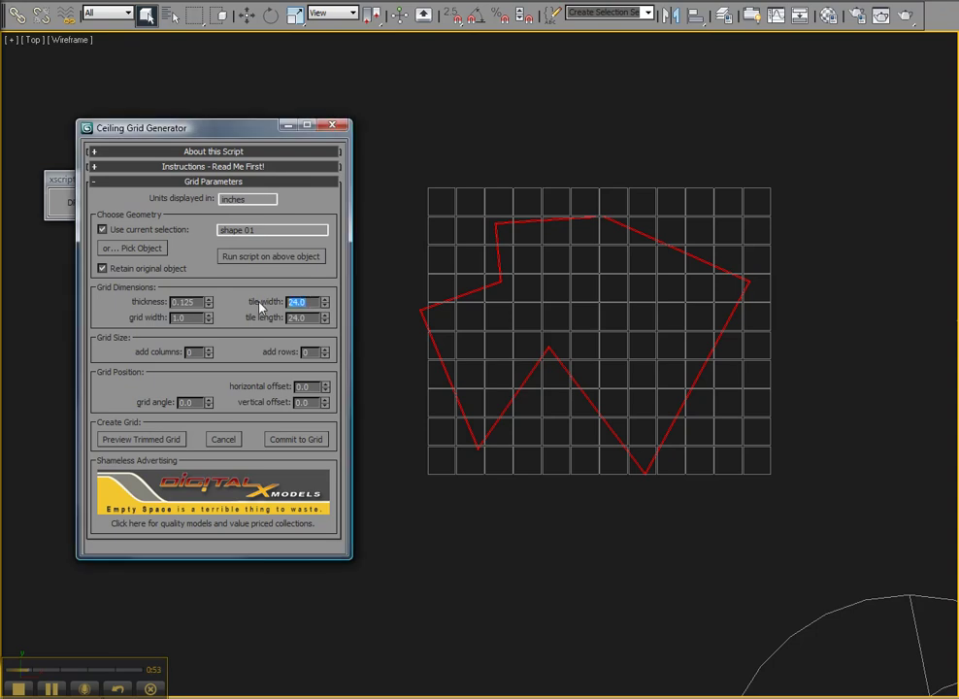
pyautogui.write('48')
pyautogui.press('Return')
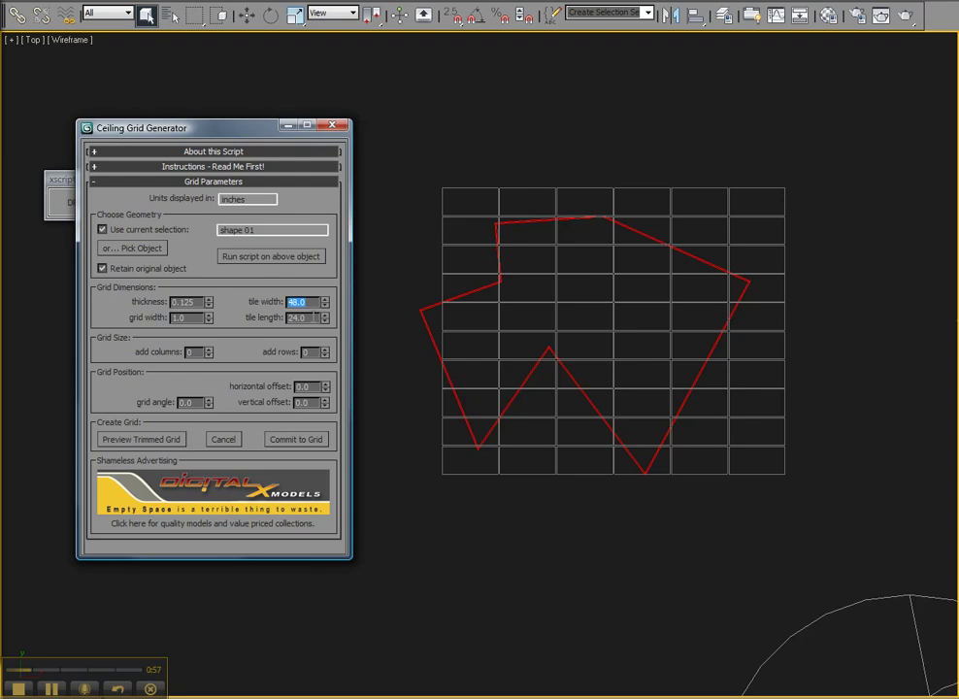
pyautogui.click(315, 302)
# Add one row and one column to the grid and offset it -15.9 horizontally and -2.4 vertically
pyautogui.moveTo(505, 349); pyautogui.dragTo(501, 337, button='middle')
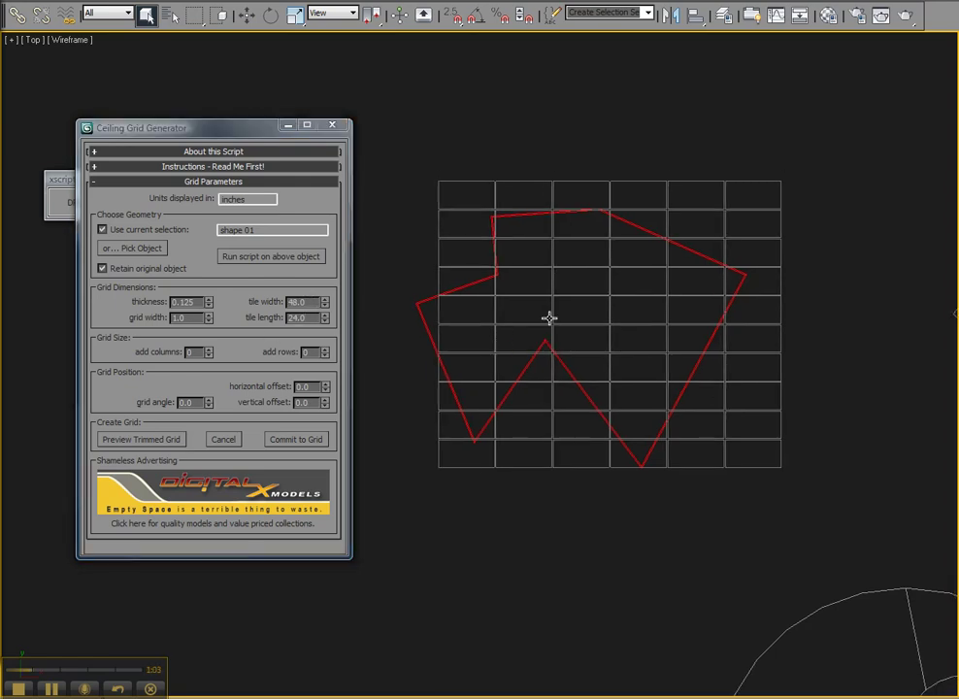
pyautogui.click(326, 351)
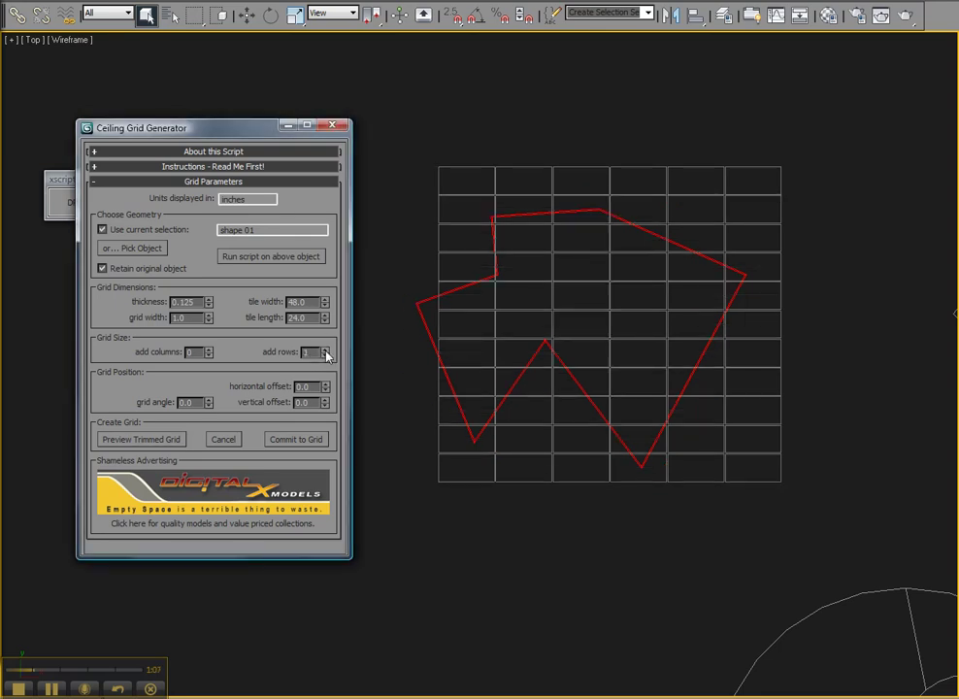
pyautogui.click(208, 349)
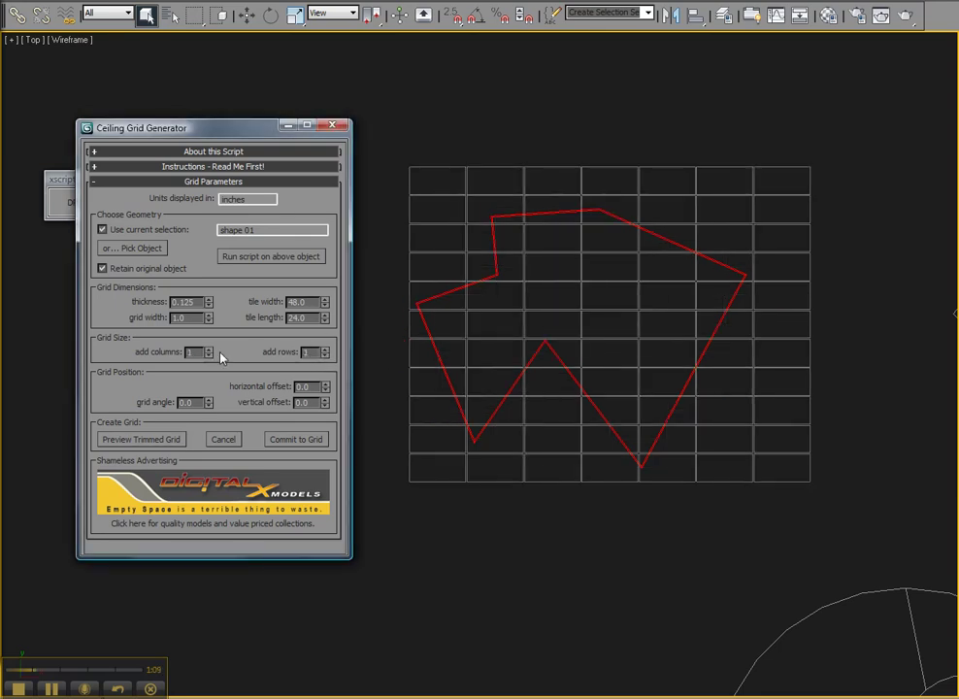
pyautogui.moveTo(326, 391); pyautogui.dragTo(332, 480)
pyautogui.moveTo(325, 403); pyautogui.dragTo(328, 426)
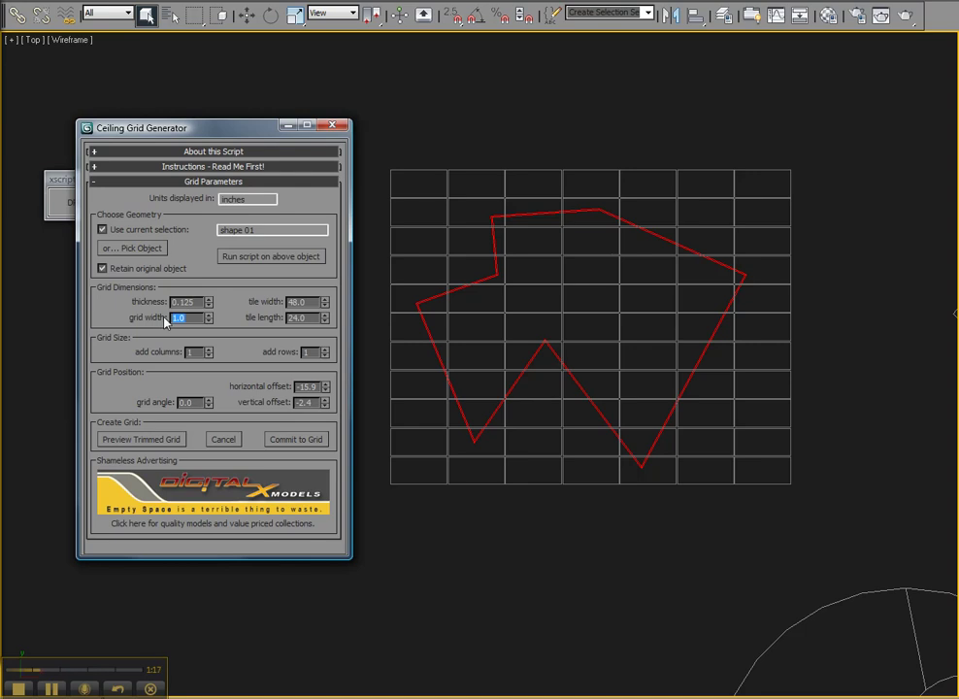
# Try grid widths of 2 and 10 inches, and return the grid width to 1 inch
pyautogui.write('2')
pyautogui.press('Return')
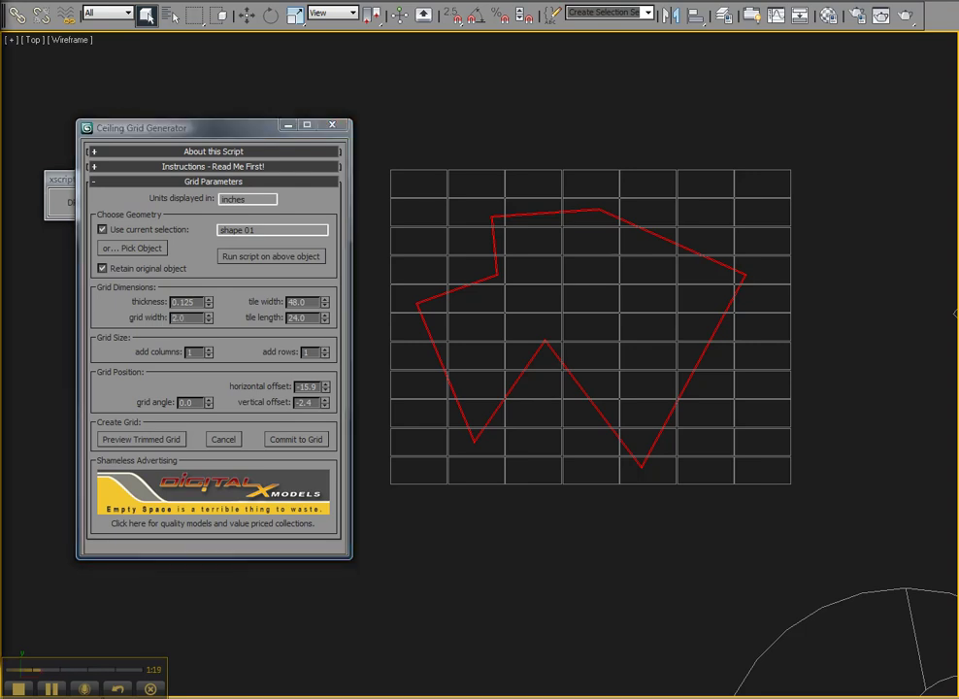
pyautogui.doubleClick(178, 317)
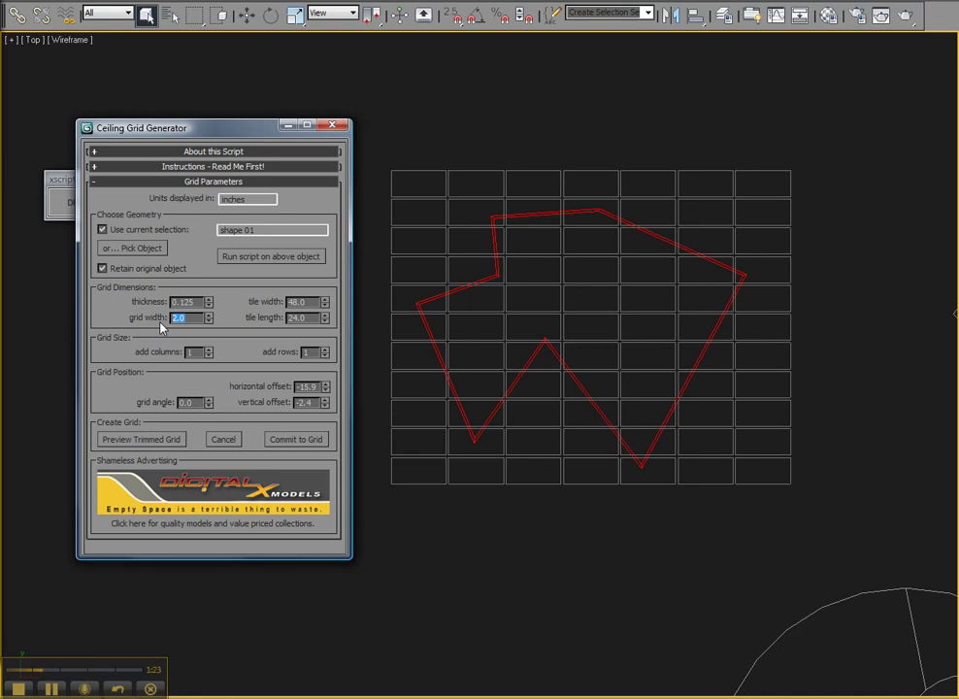
pyautogui.write('10')
pyautogui.press('Return')
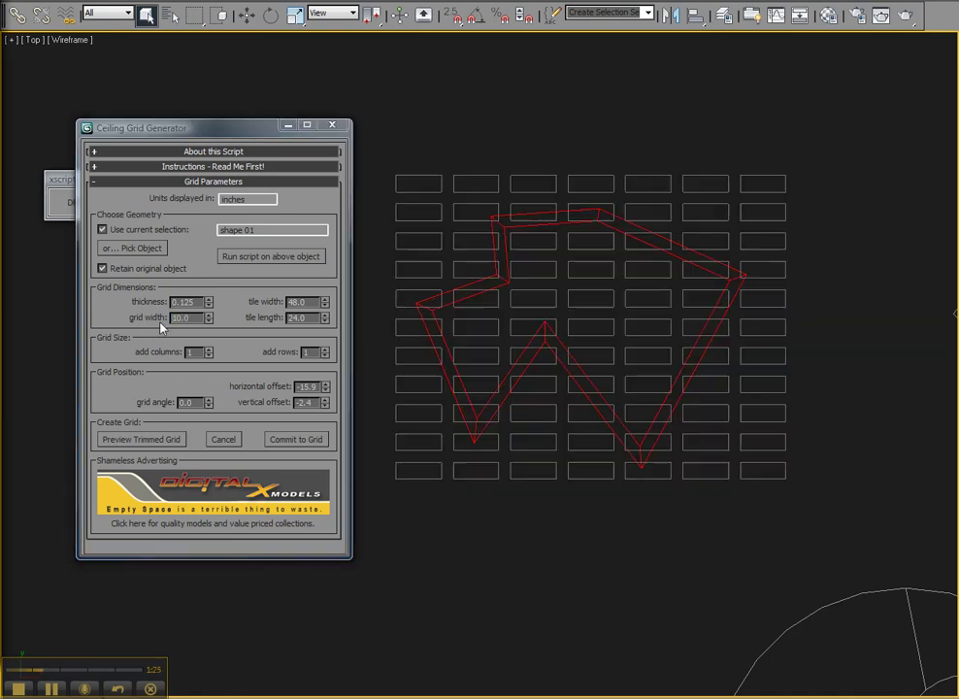
pyautogui.click(144, 329)
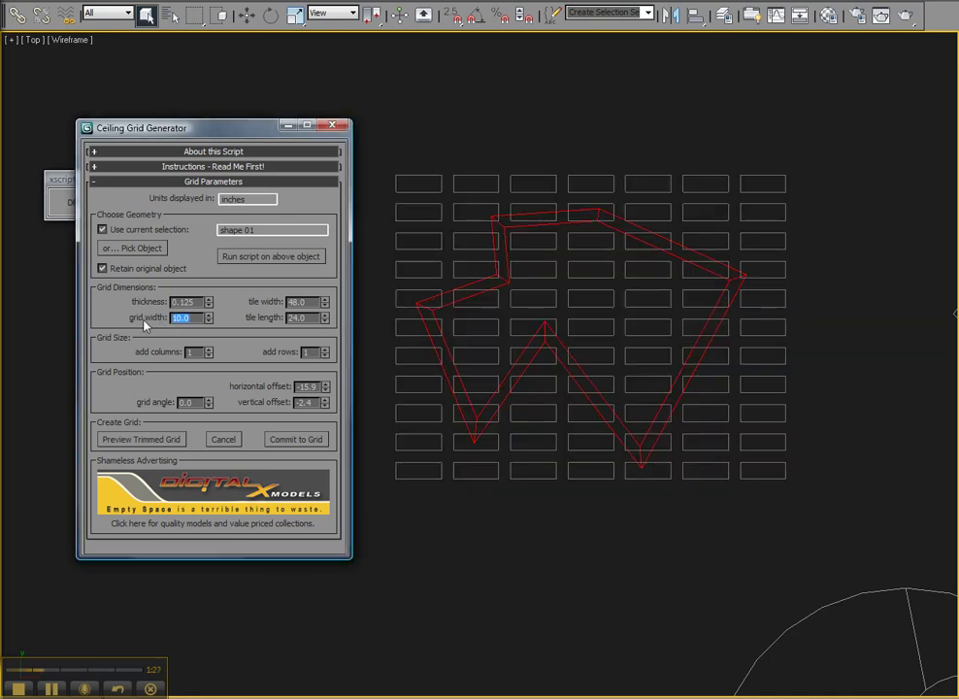
pyautogui.write('1')
pyautogui.press('Return')
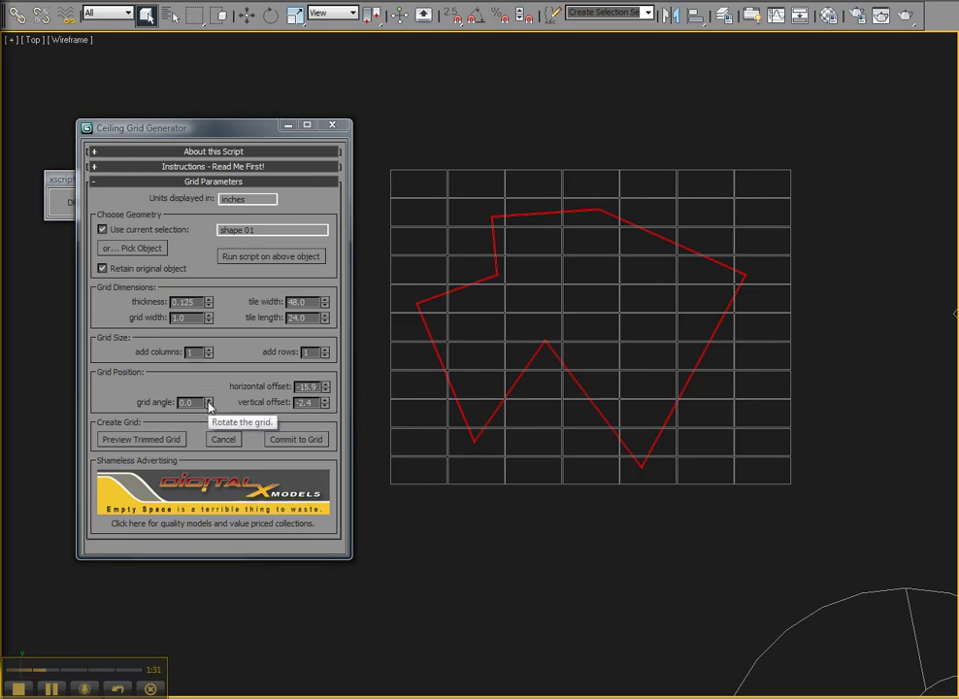
# Set the grid angle to -6.3 and preview the trimmed grid, examining it in the perspective view
pyautogui.moveTo(207, 402); pyautogui.dragTo(203, 453)
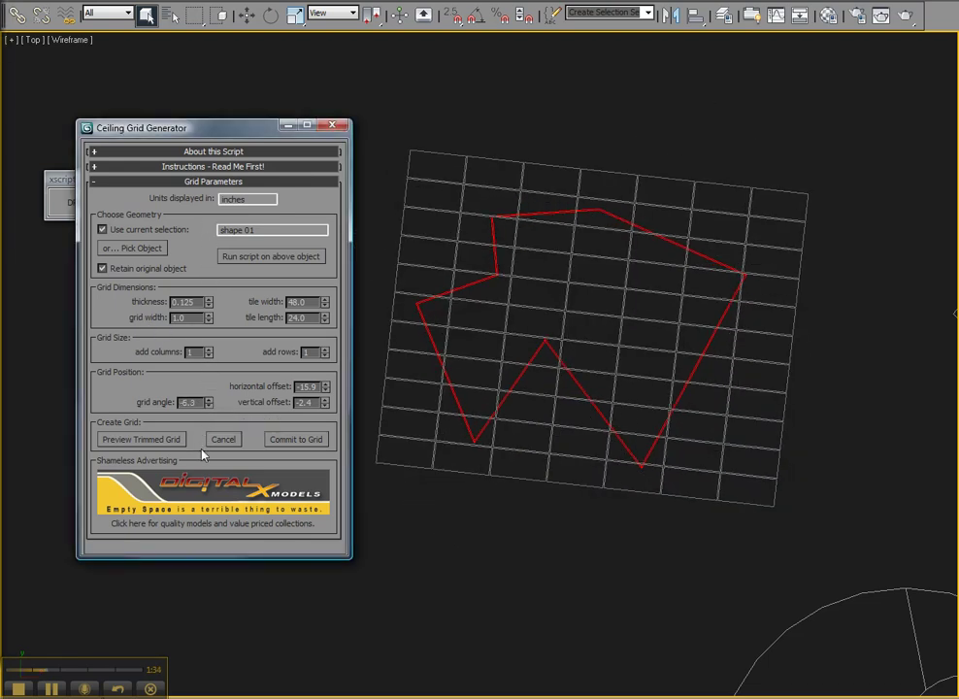
pyautogui.click(141, 438)
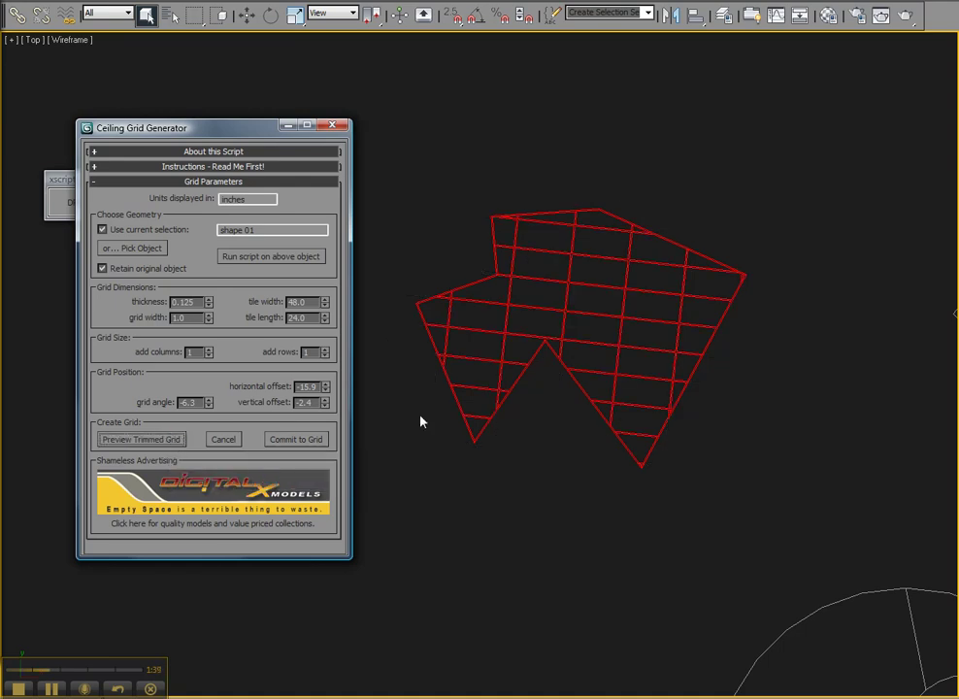
pyautogui.moveTo(531, 387); pyautogui.dragTo(585, 373, button='middle')
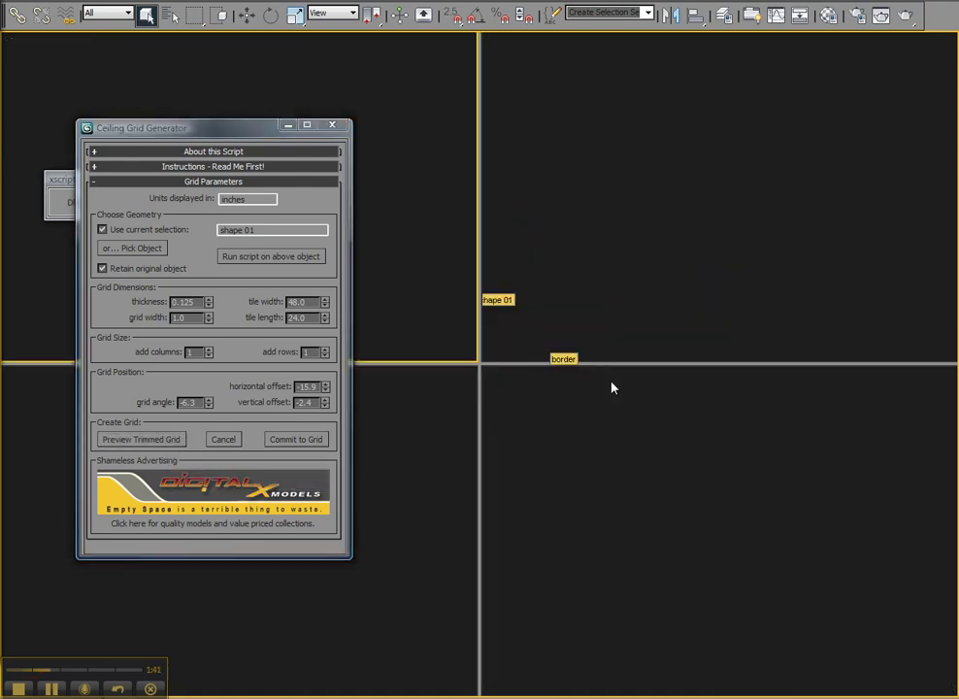
pyautogui.hotkey('alt', 'w')
pyautogui.click(698, 463)
pyautogui.press('z')
pyautogui.scroll(7, 745, 456)
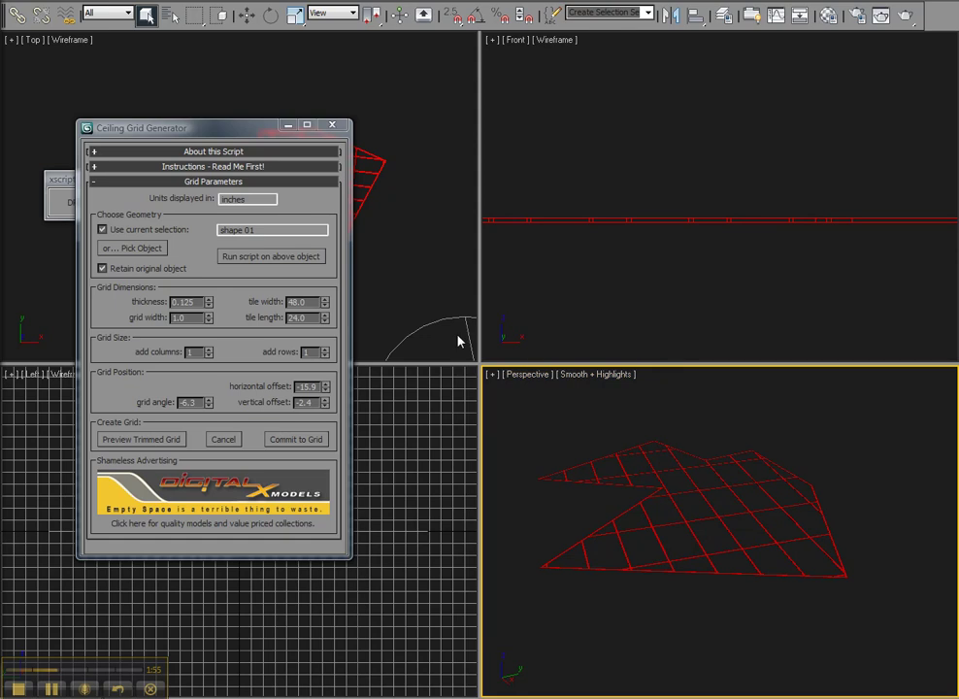
# Commit the previewed grid on shape 01 and select the retained original surface in the perspective view
pyautogui.click(302, 441)
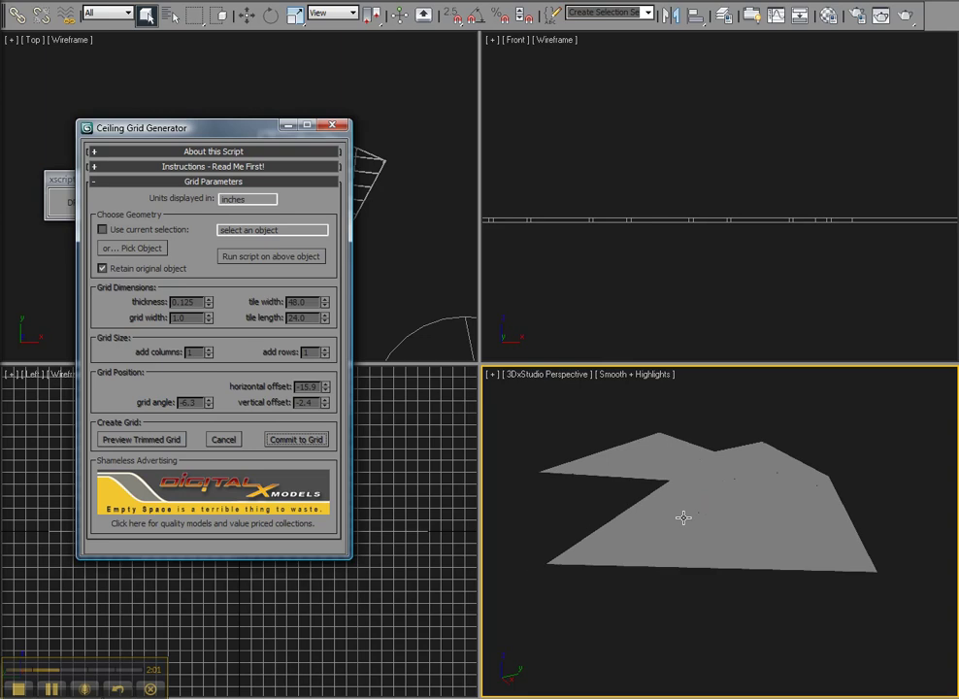
pyautogui.click(683, 517)
pyautogui.press('Delete')
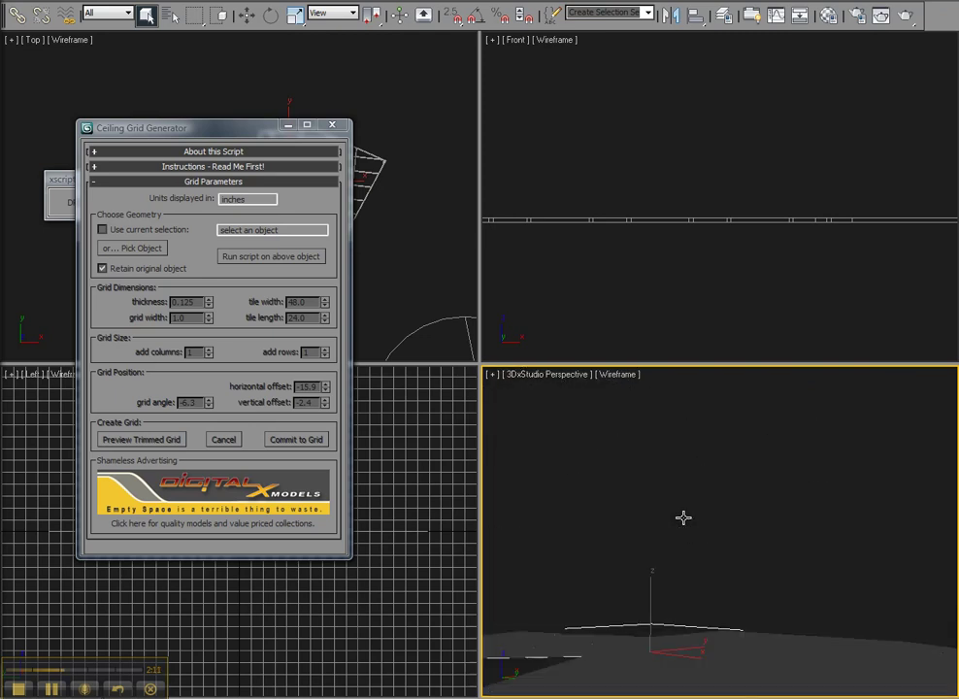
# Use the circle with the round hole, Circle01, as the current selection and run the grid script on it
pyautogui.rightClick(422, 274)
pyautogui.hotkey('alt', 'w')
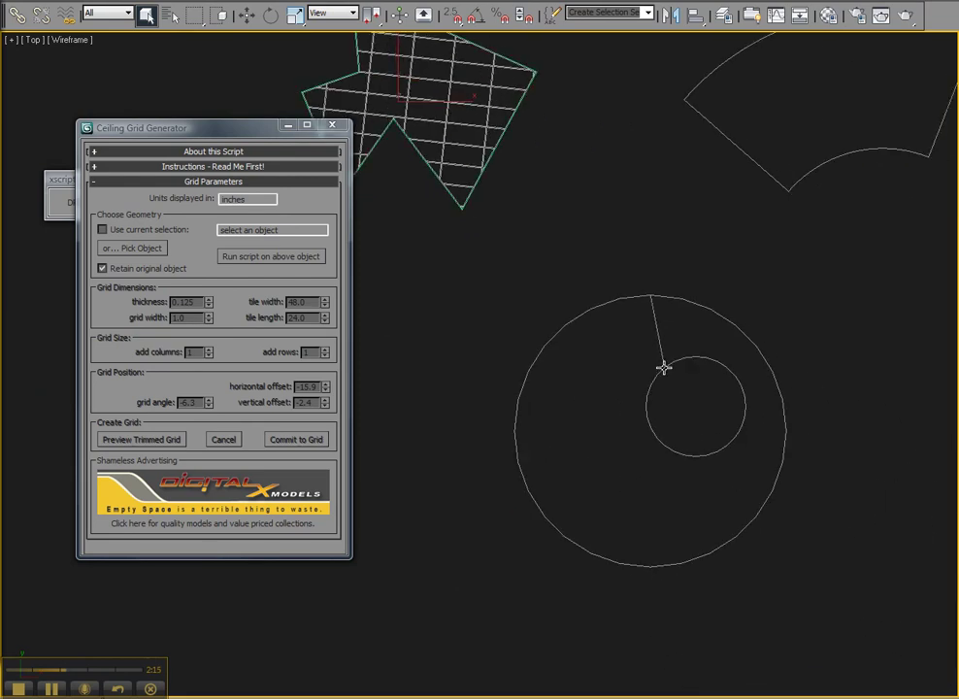
pyautogui.click(529, 362)
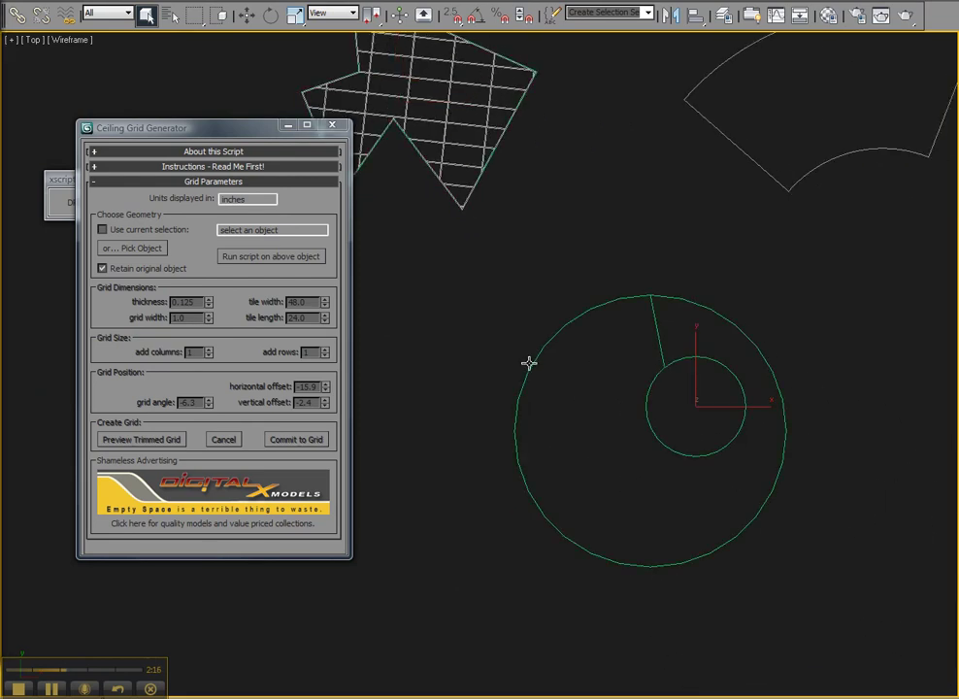
pyautogui.click(130, 236)
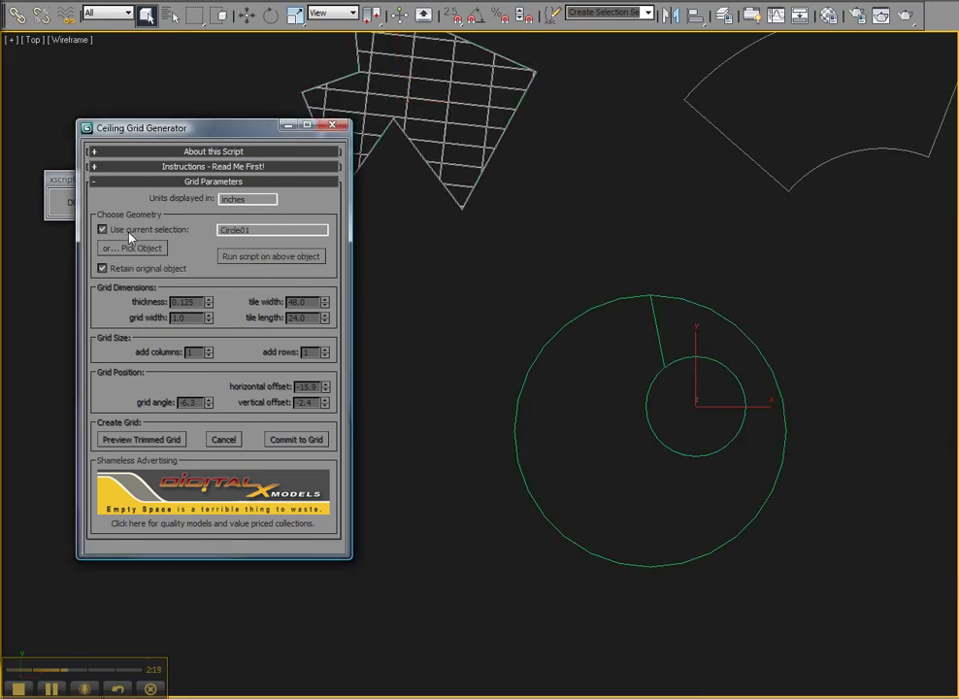
pyautogui.click(258, 257)
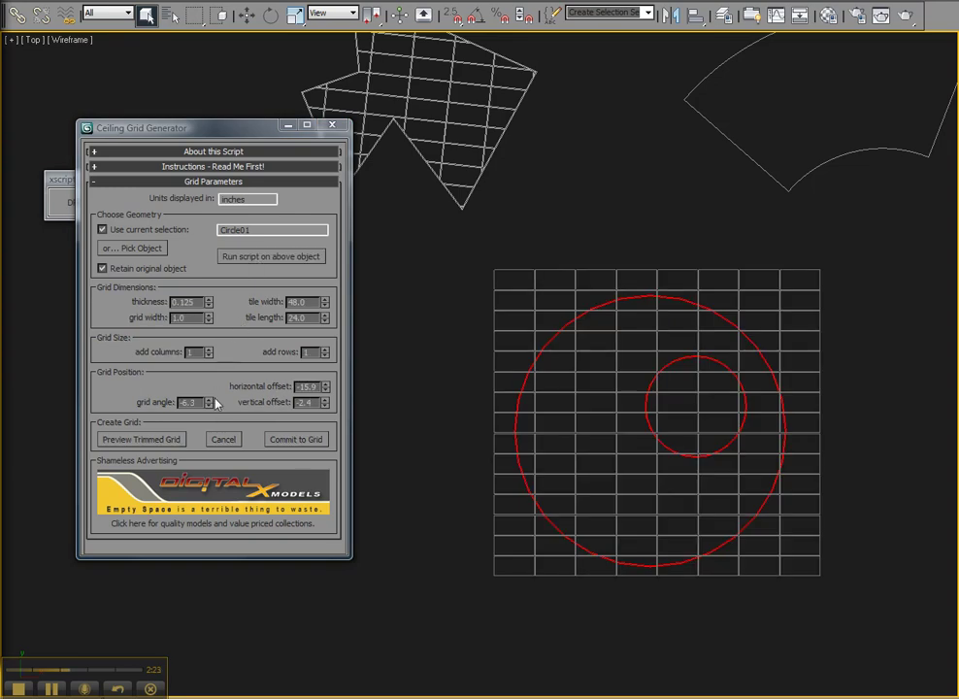
# Set the grid angle over the circular shape to 30.6 and preview its trimmed grid
pyautogui.moveTo(209, 402); pyautogui.dragTo(307, 267)
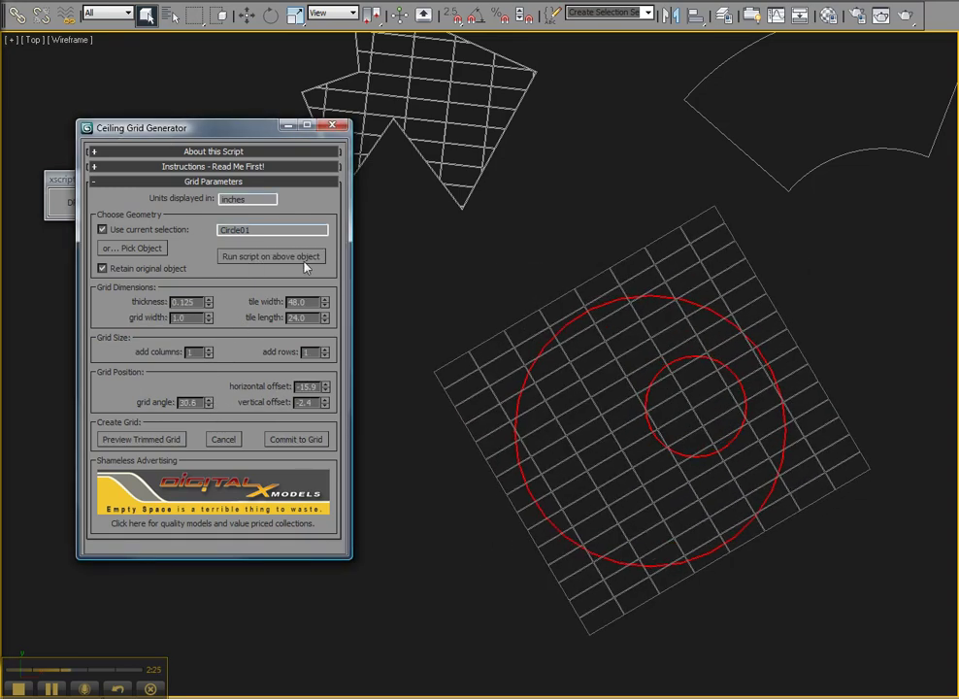
pyautogui.click(165, 439)
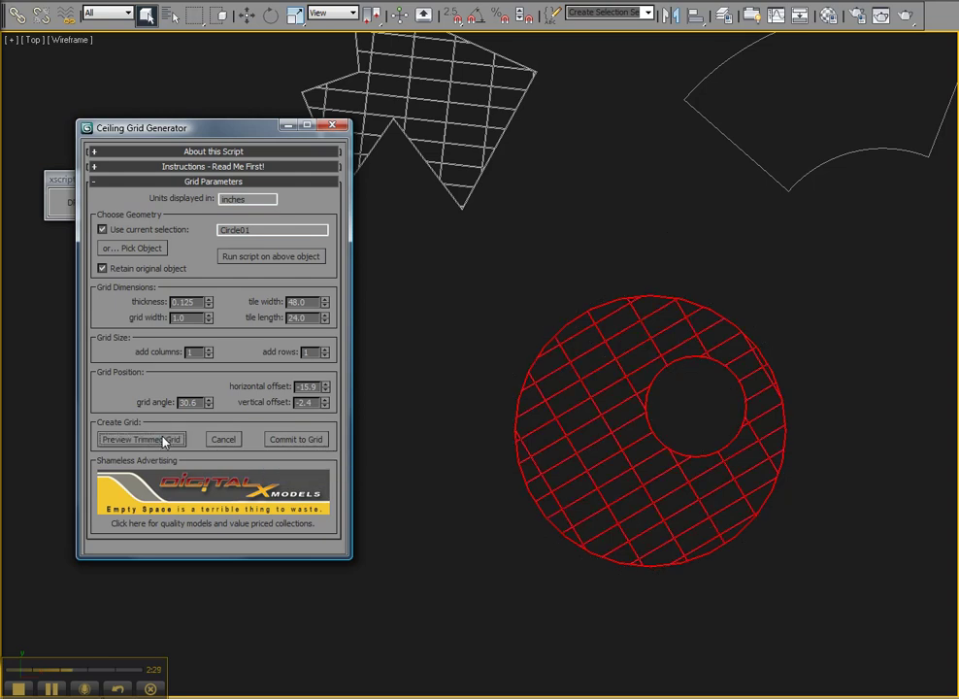
# Reconfigure the circle's grid with 2 added rows, tile width 55.8, tile length 42.4, grid width 5 and thickness 3
pyautogui.click(325, 351)
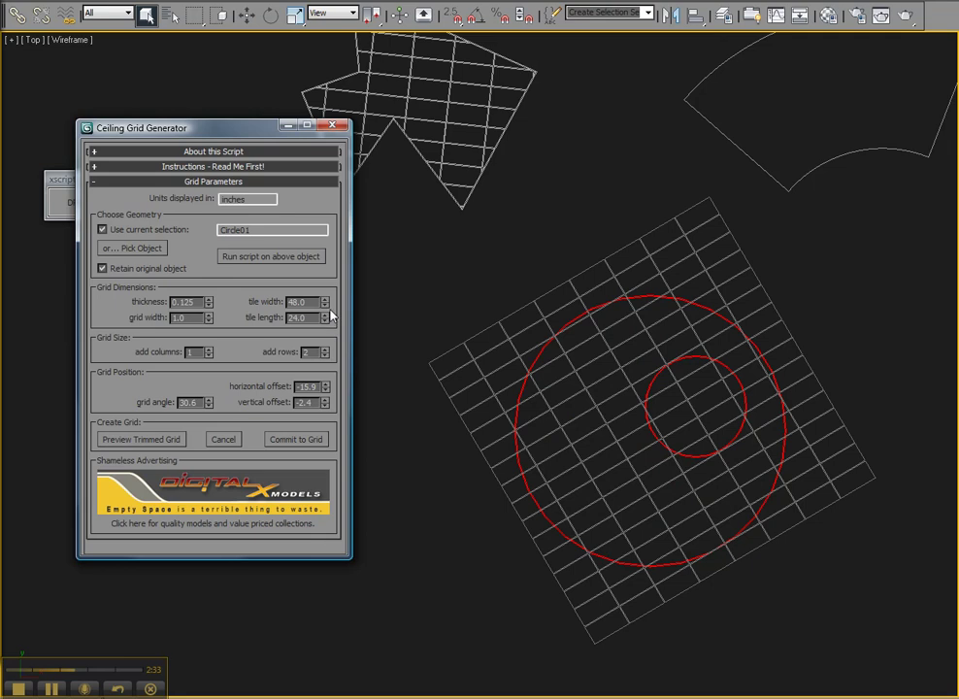
pyautogui.moveTo(325, 319); pyautogui.dragTo(326, 293)
pyautogui.moveTo(191, 318); pyautogui.dragTo(133, 319)
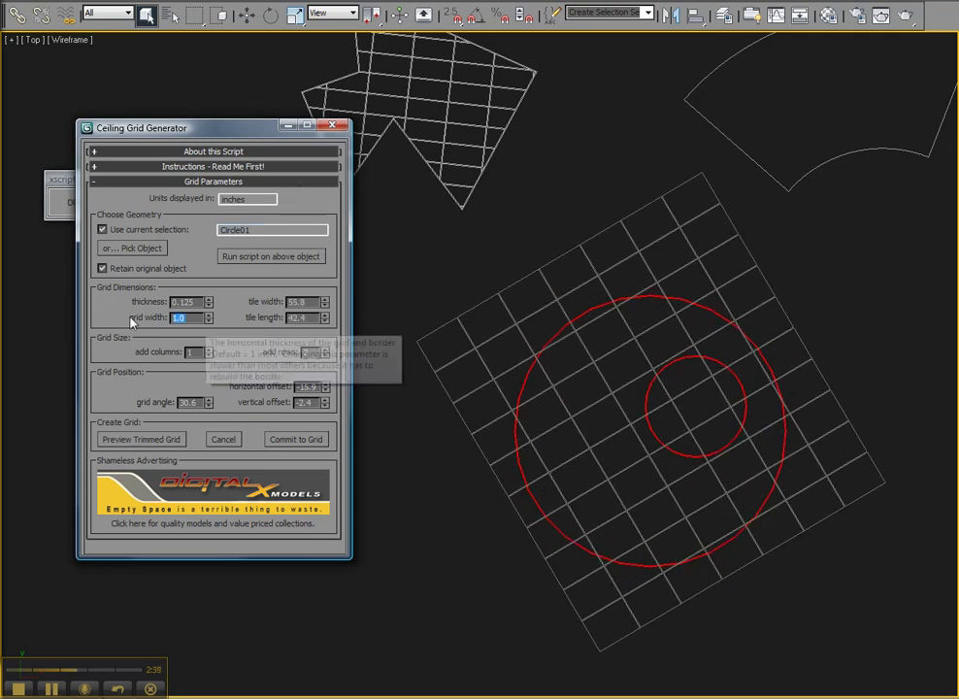
pyautogui.write('5')
pyautogui.press('Return')
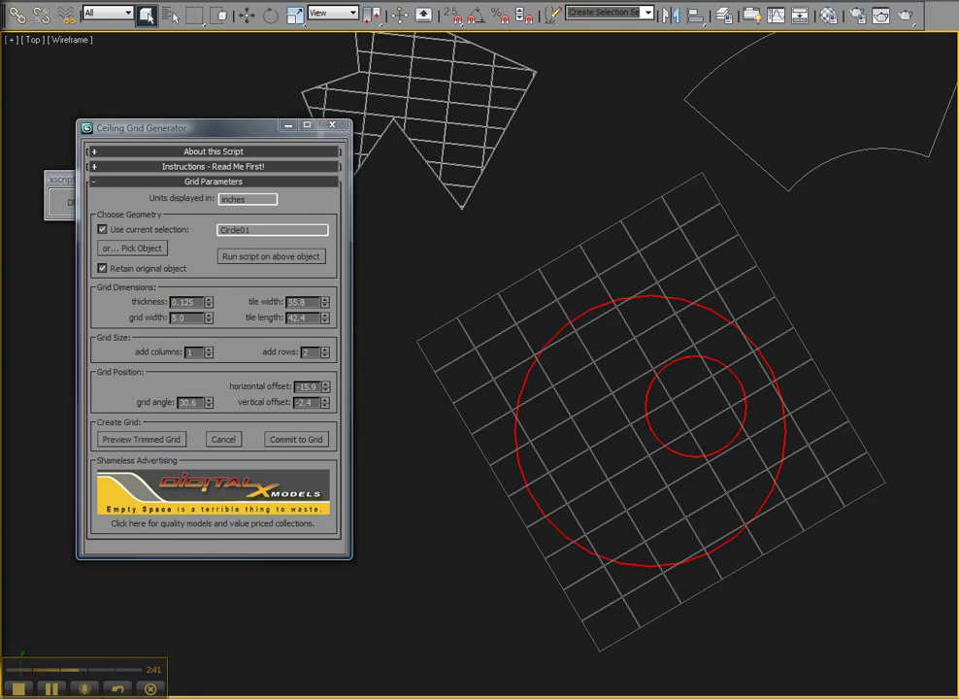
pyautogui.moveTo(199, 303); pyautogui.dragTo(108, 302)
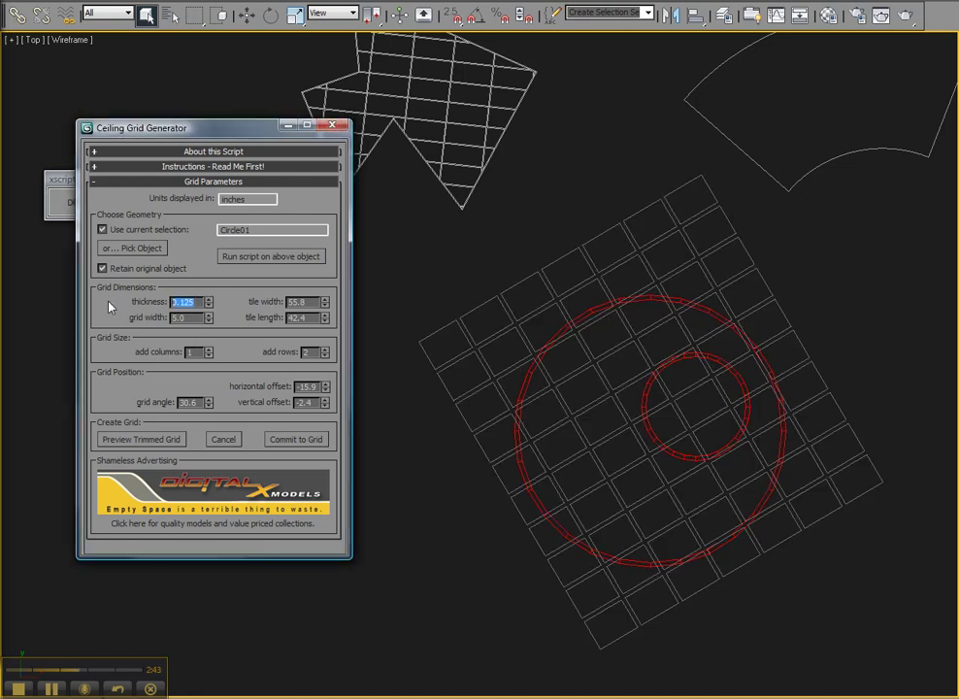
pyautogui.write('1')
pyautogui.press('Tab')
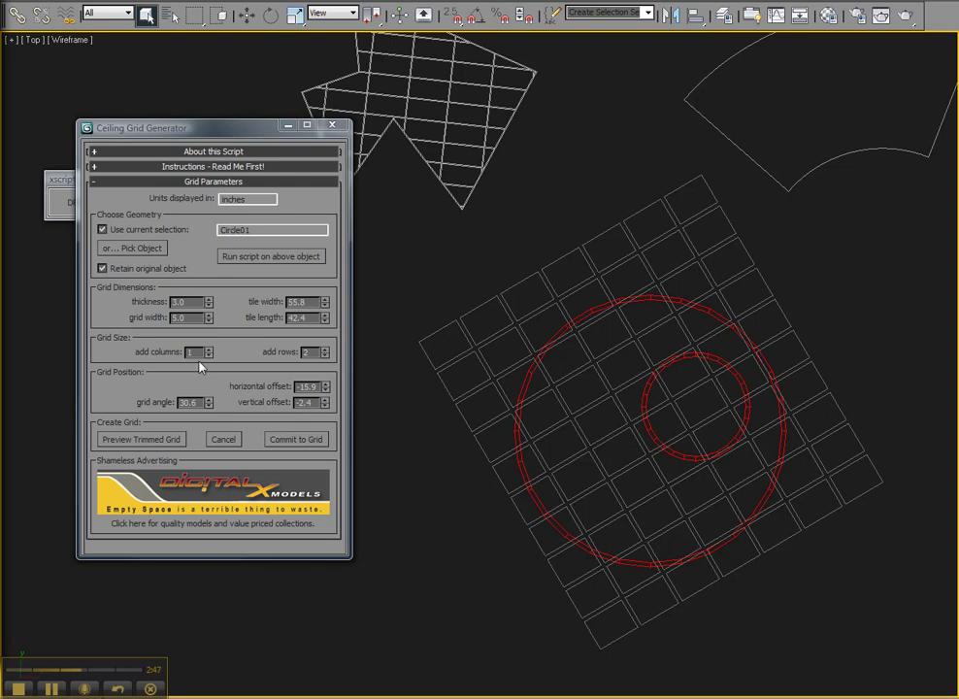
# Preview the trimmed grid on the circular shape and commit it
pyautogui.click(163, 440)
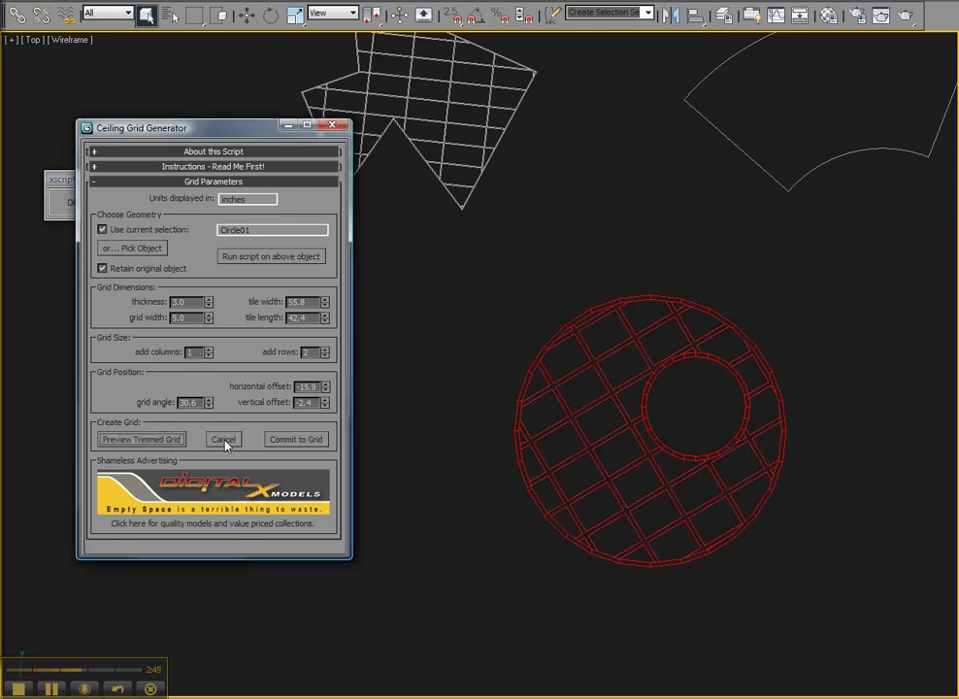
pyautogui.click(296, 440)
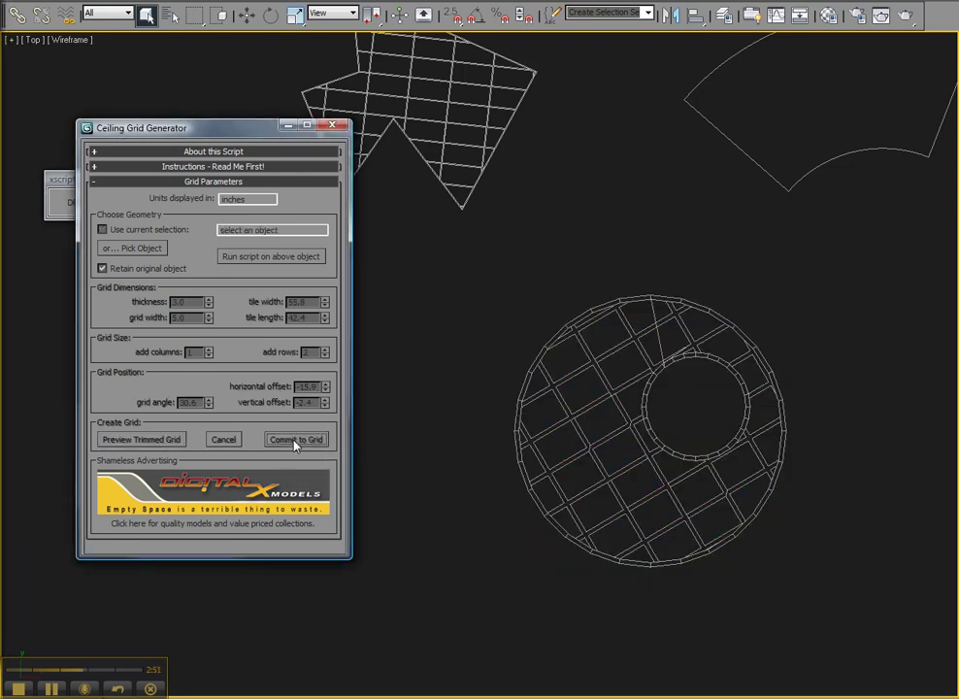
# Select the committed circular grid and examine it up close in the shaded perspective view
pyautogui.click(629, 416)
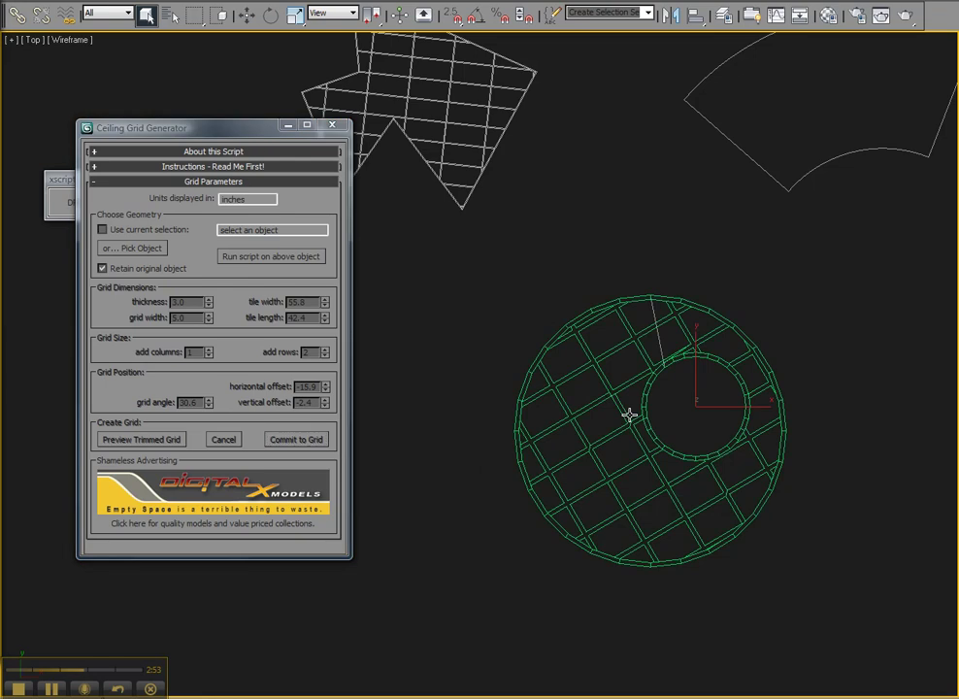
pyautogui.hotkey('alt', 'w')
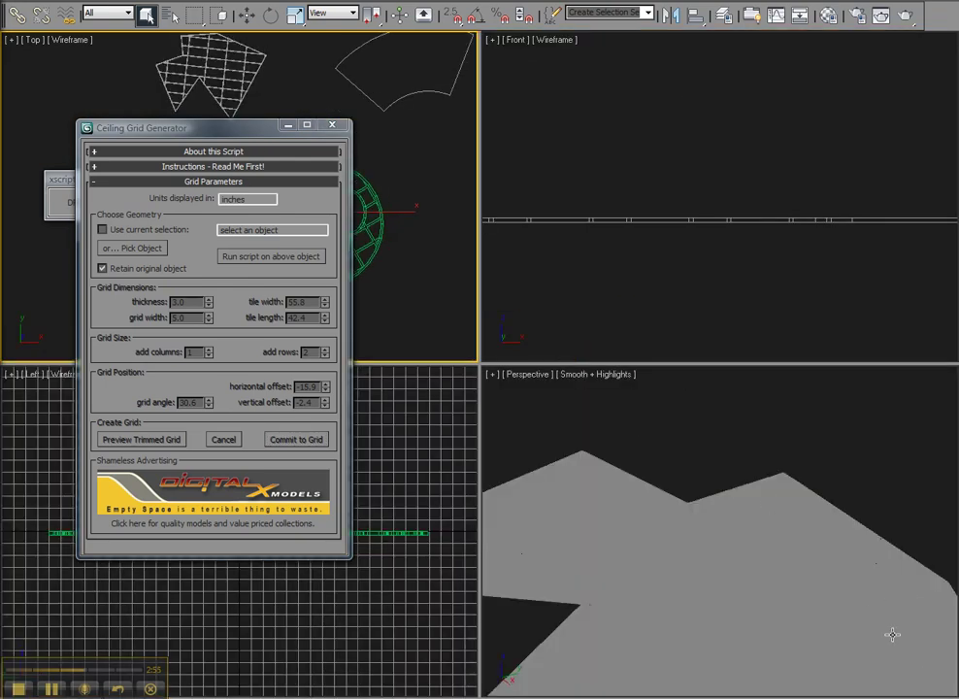
pyautogui.rightClick(891, 634)
pyautogui.press('z')
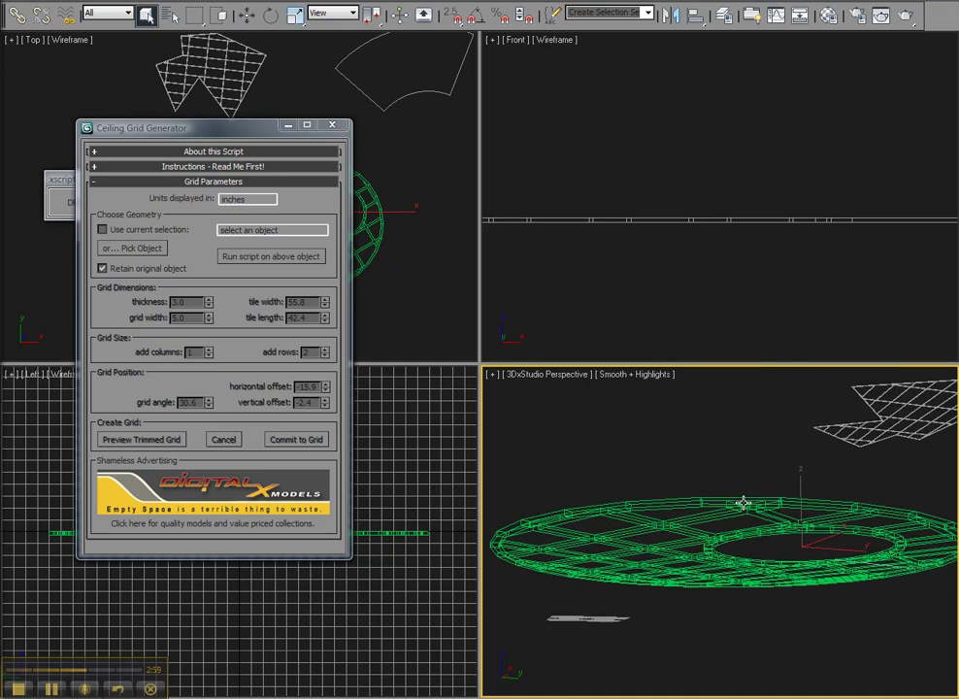
pyautogui.press('F3')
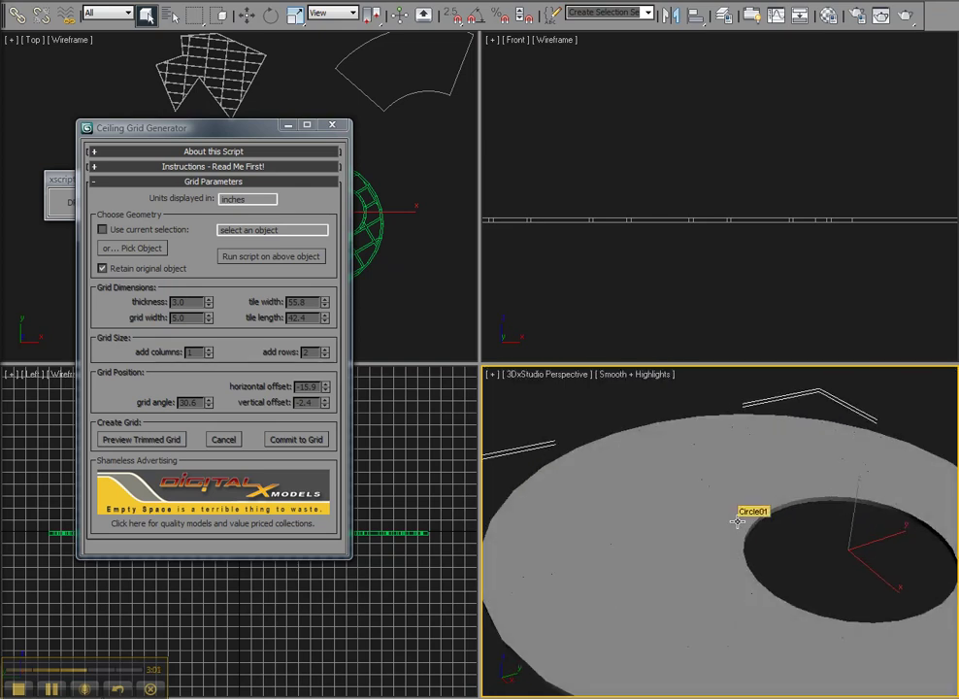